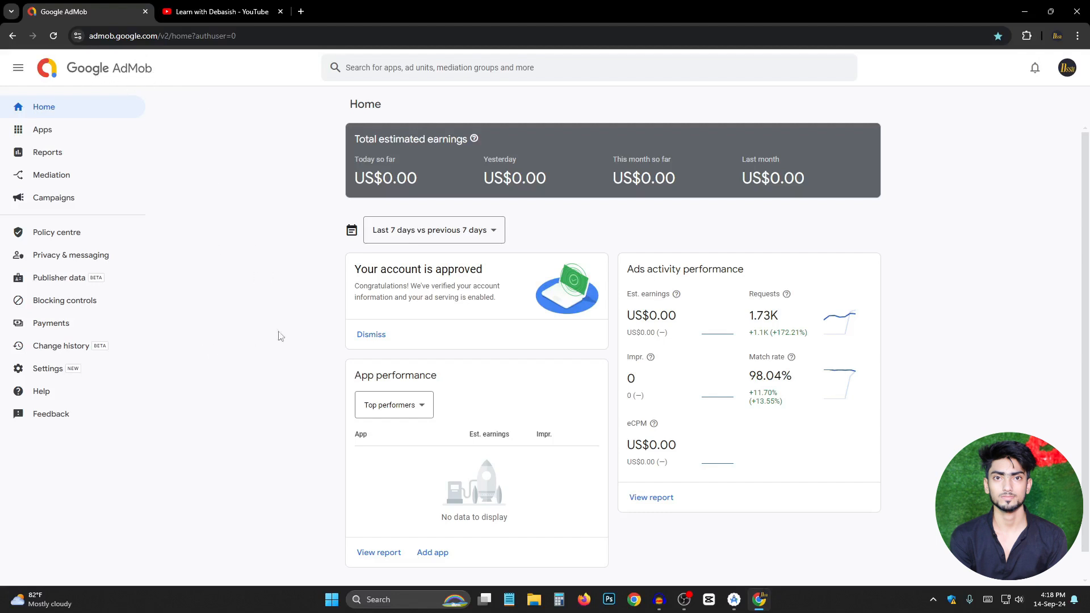
Open the form for adding a test device in the AdMob account settings
click(51, 370)
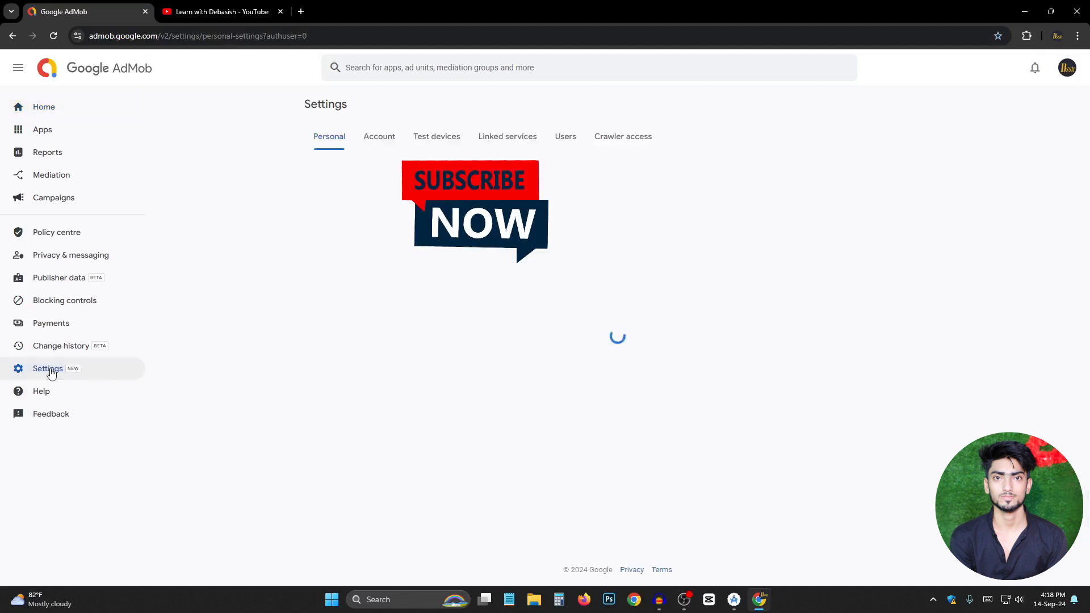
click(439, 146)
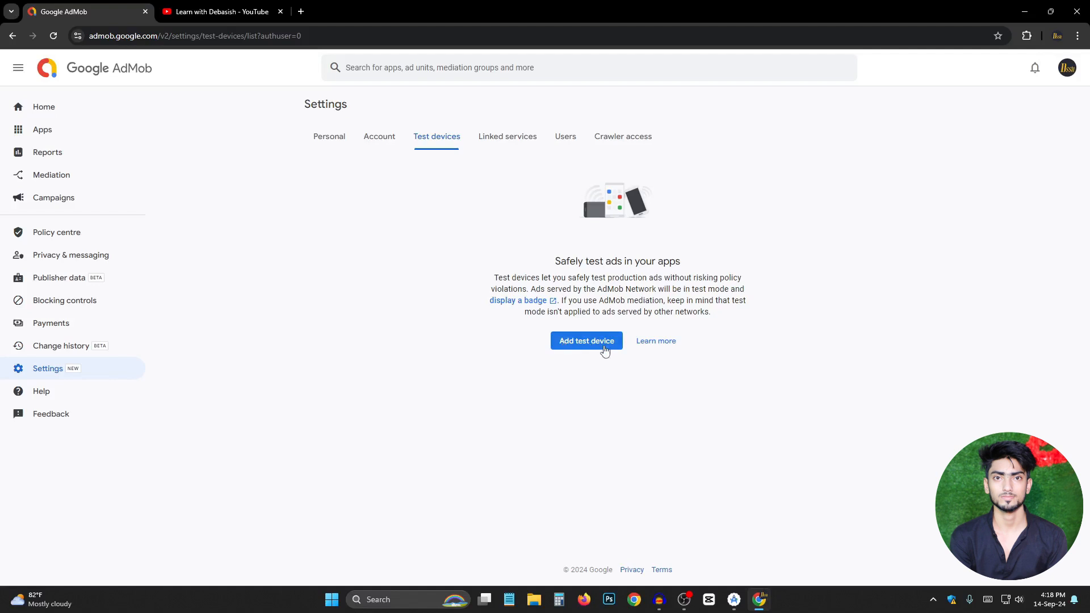
click(583, 346)
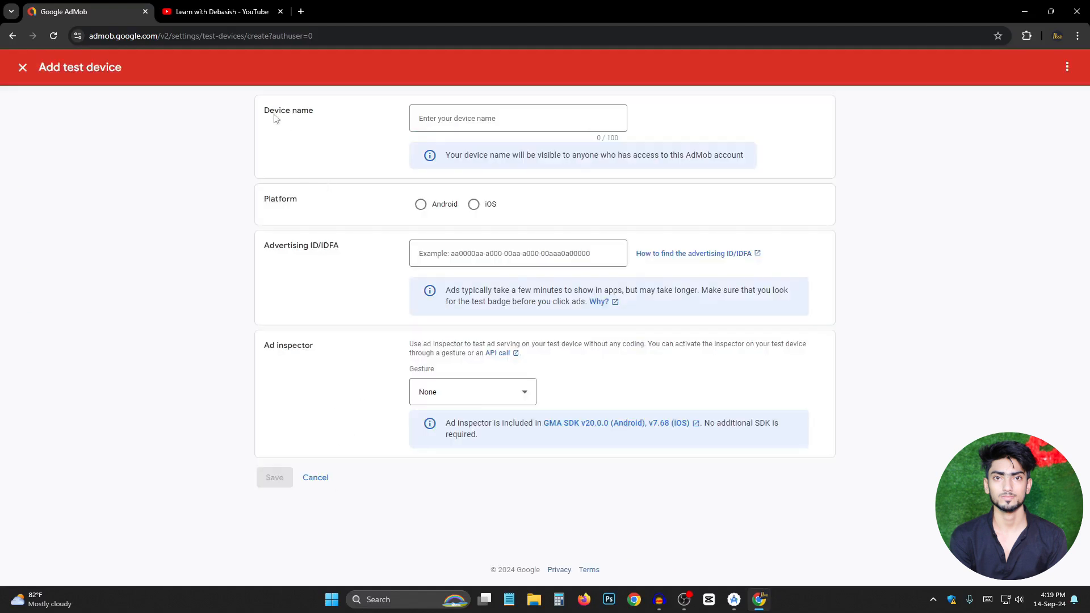
Name the test device Realme C33 and set its platform to Android
click(439, 117)
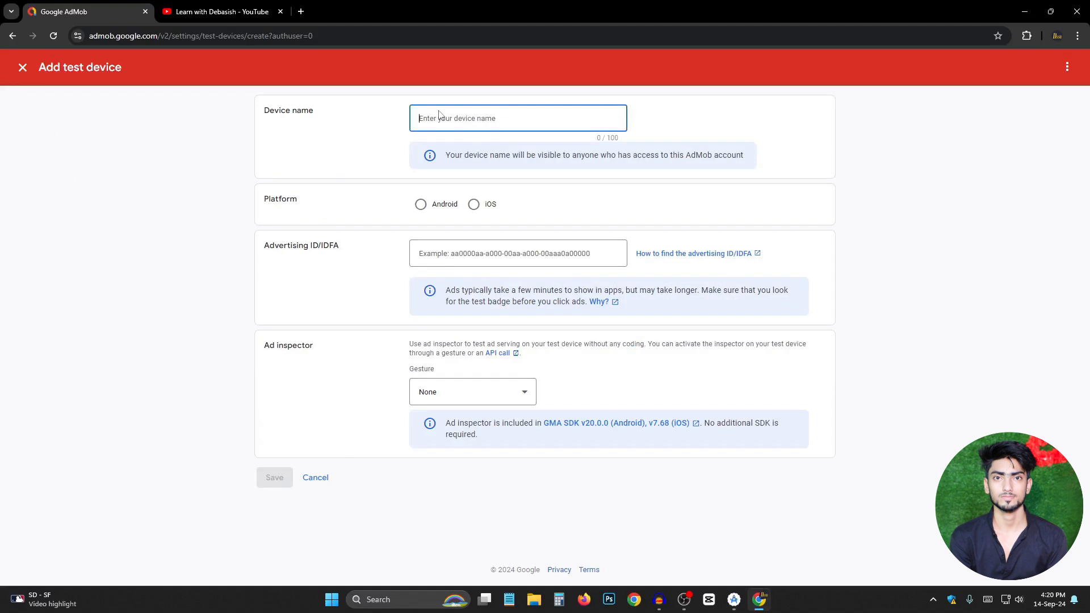
text(Realme C33)
click(372, 159)
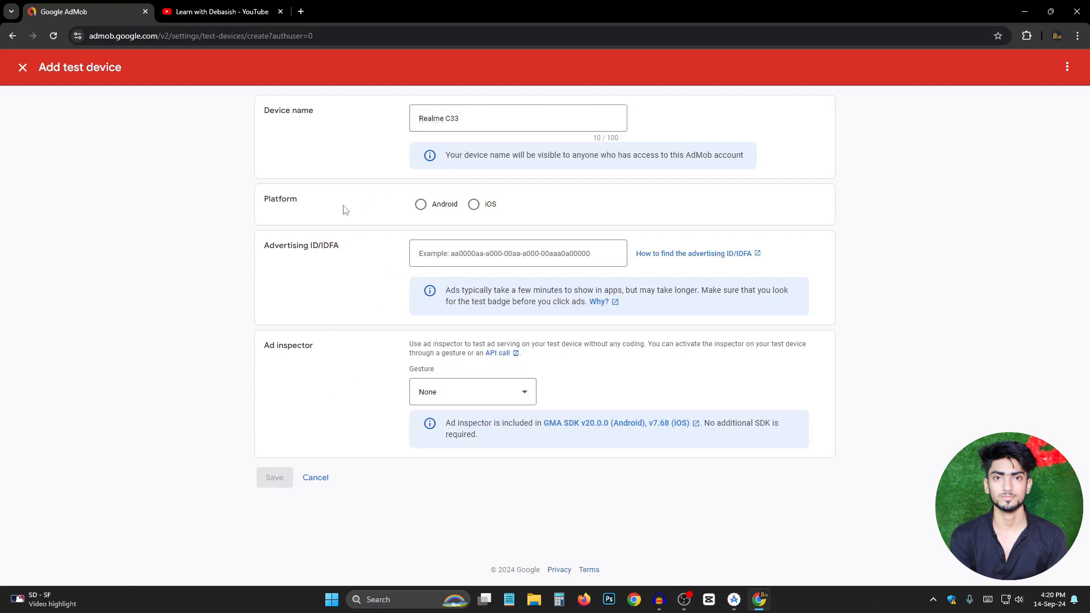
click(421, 206)
click(448, 254)
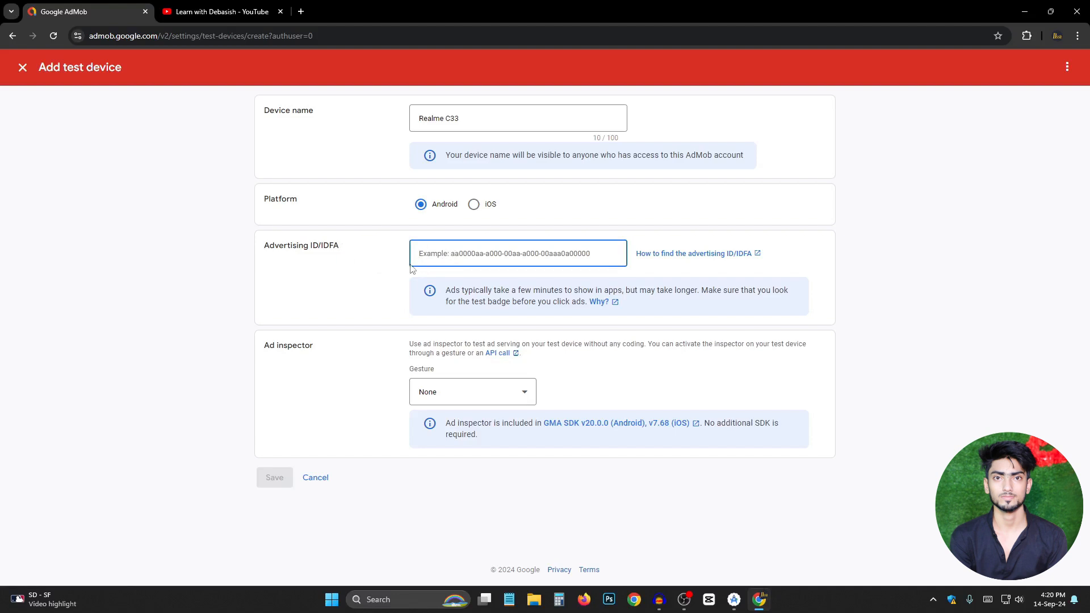
Switch to Android Studio and open the Google services page in the mirrored phone's settings
click(734, 600)
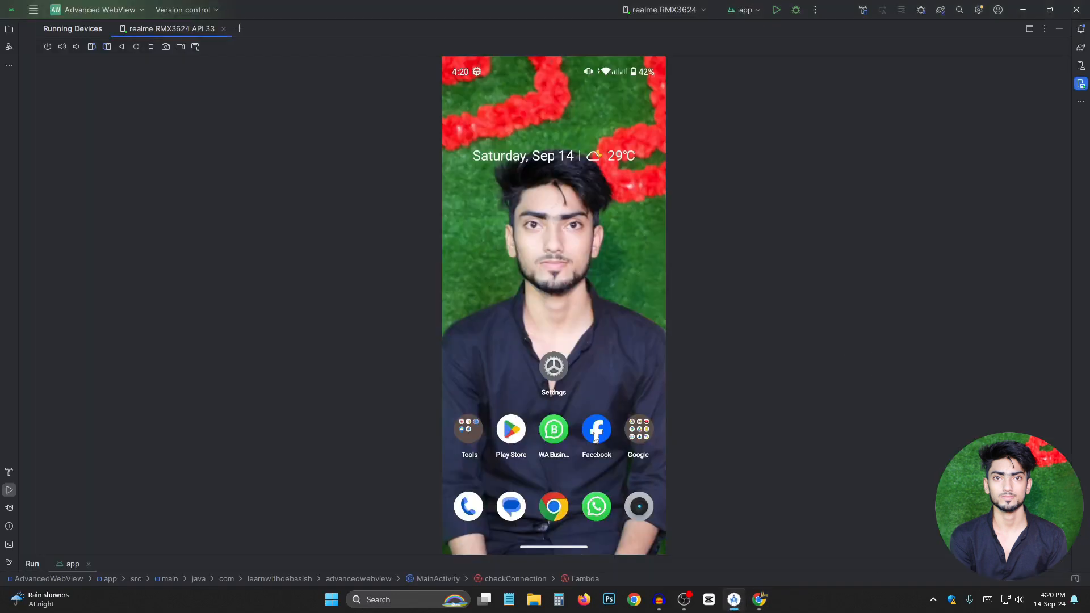
click(554, 369)
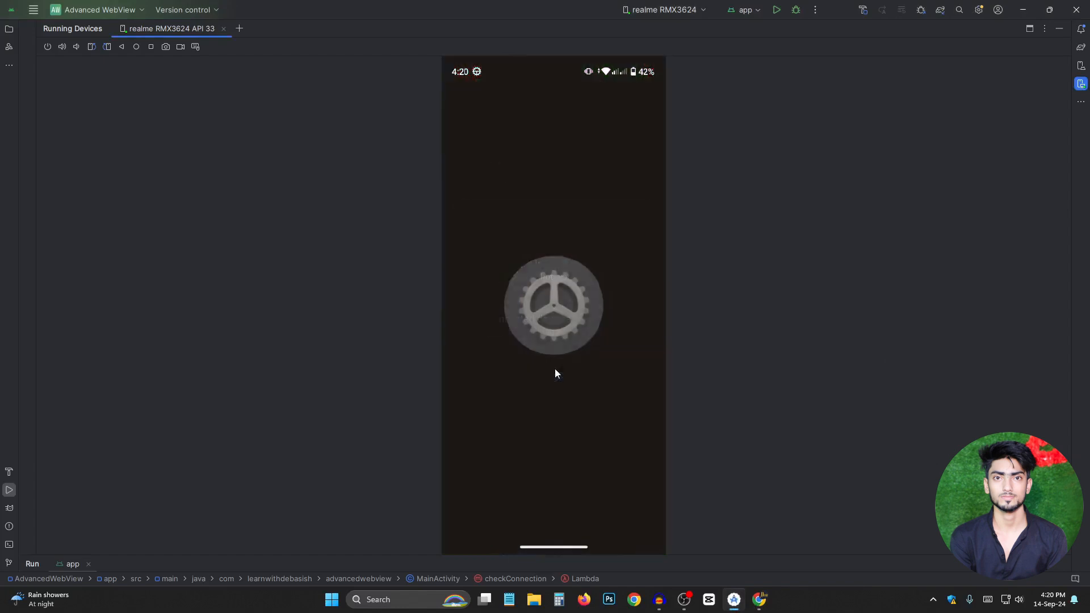
scroll(543, 344, down, 3)
scroll(553, 334, down, 8)
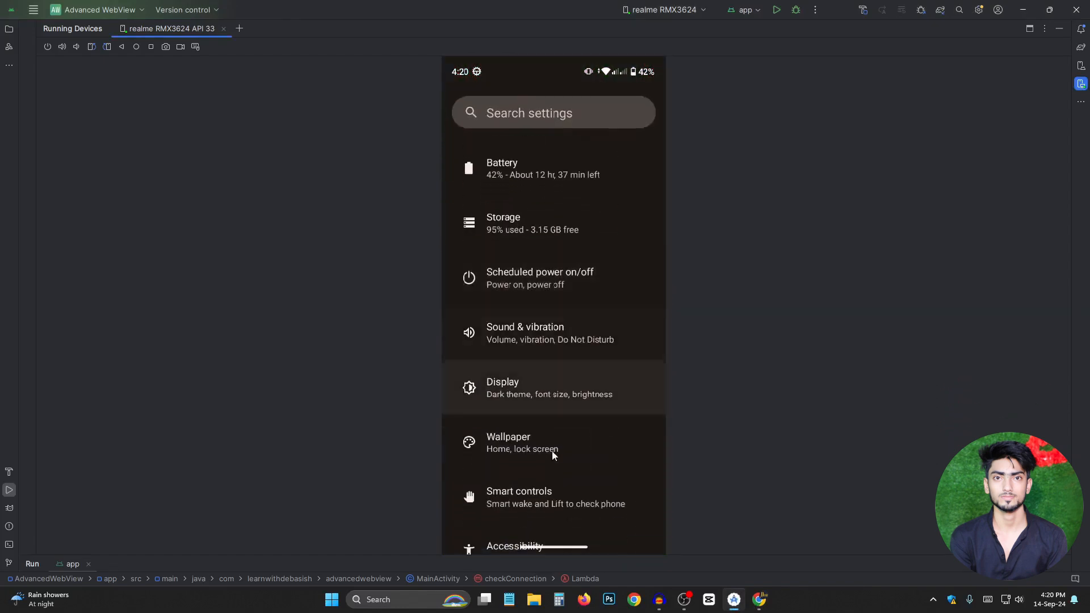
scroll(541, 409, down, 3)
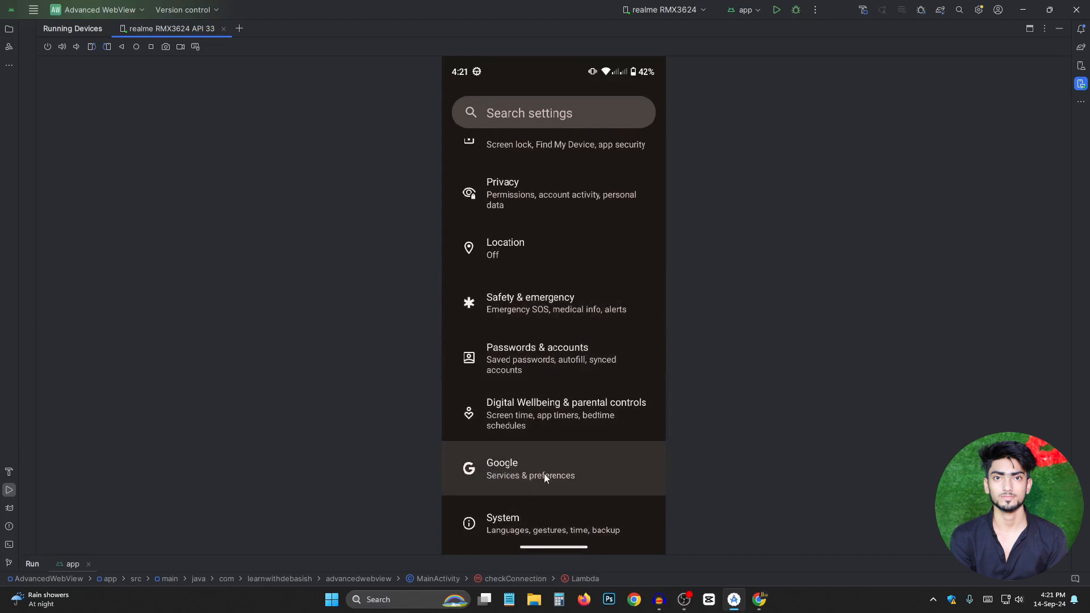
click(560, 470)
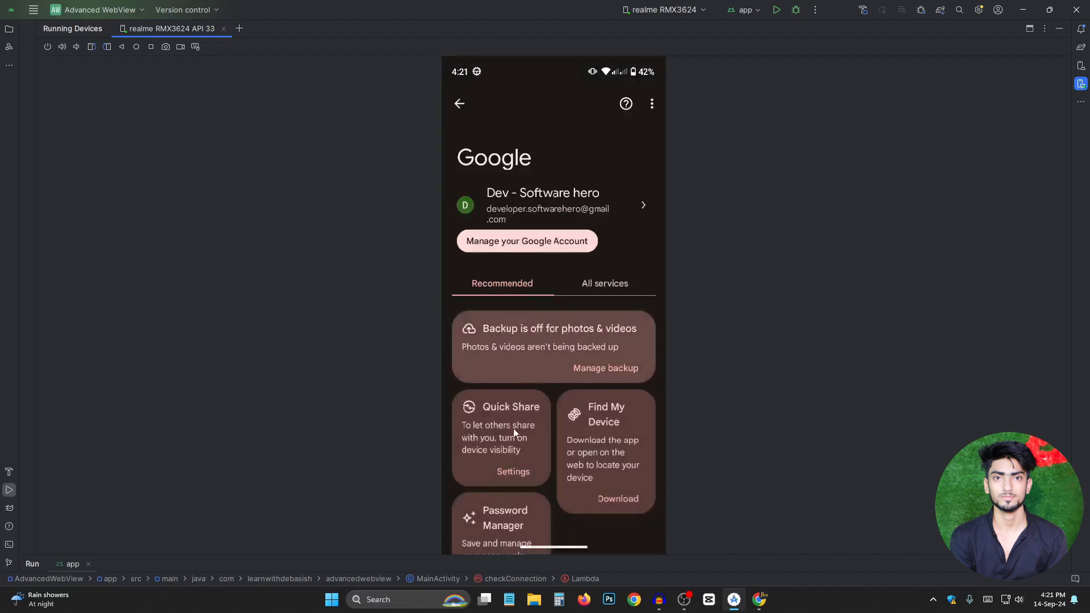
Open the Ads page among all Google services on the phone and bring the device's advertising ID into view
mouse_move(556, 489)
mouse_down()
mouse_move(570, 339)
mouse_move(558, 471)
mouse_up()
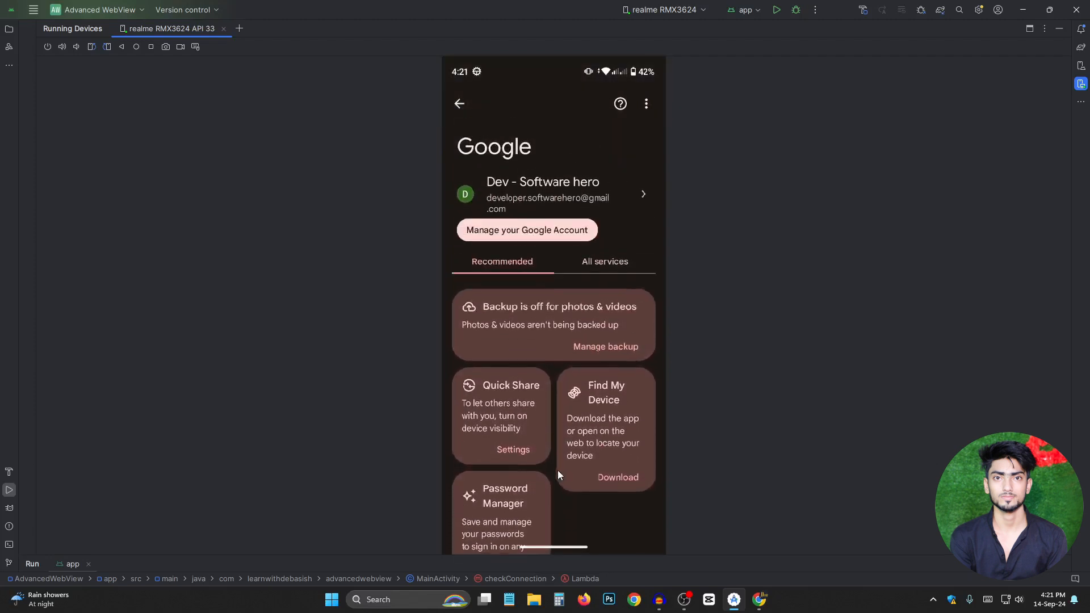
drag(625, 349, 329, 355)
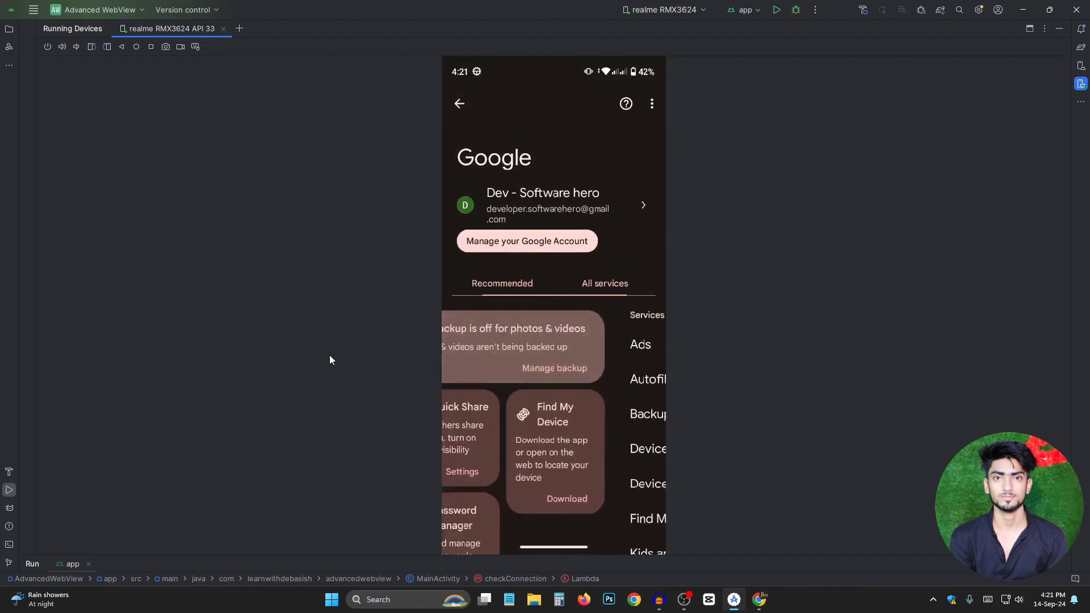
click(611, 282)
click(468, 350)
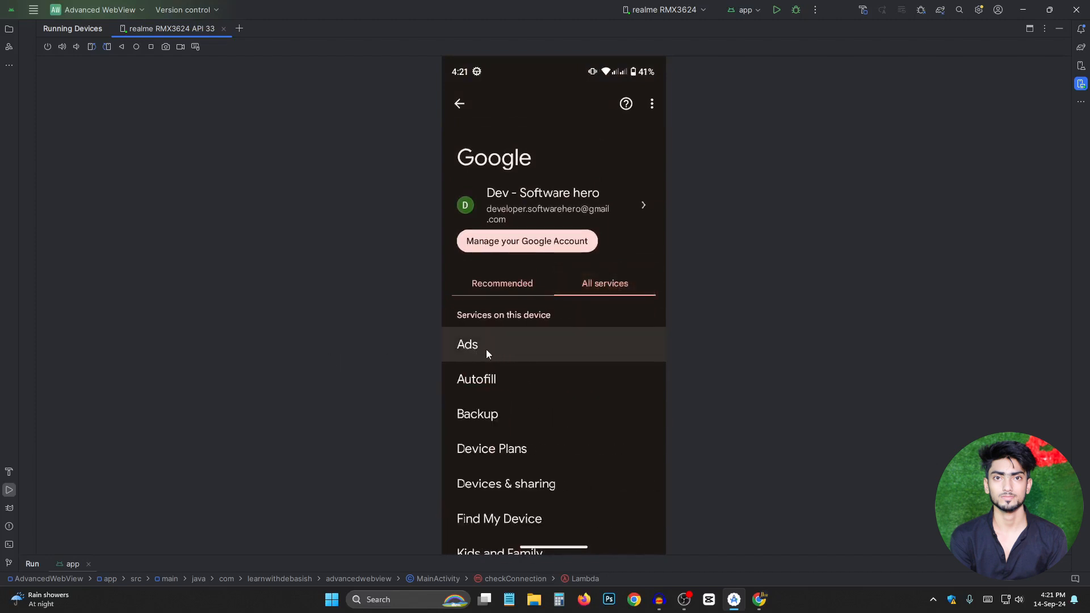
click(548, 349)
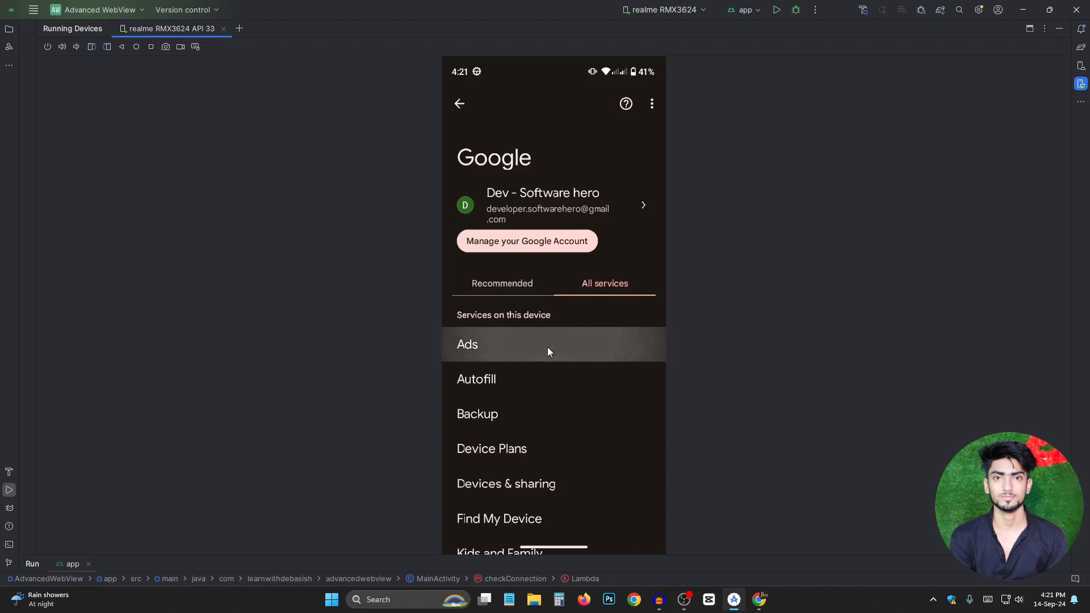
drag(555, 442, 565, 306)
drag(549, 506, 555, 312)
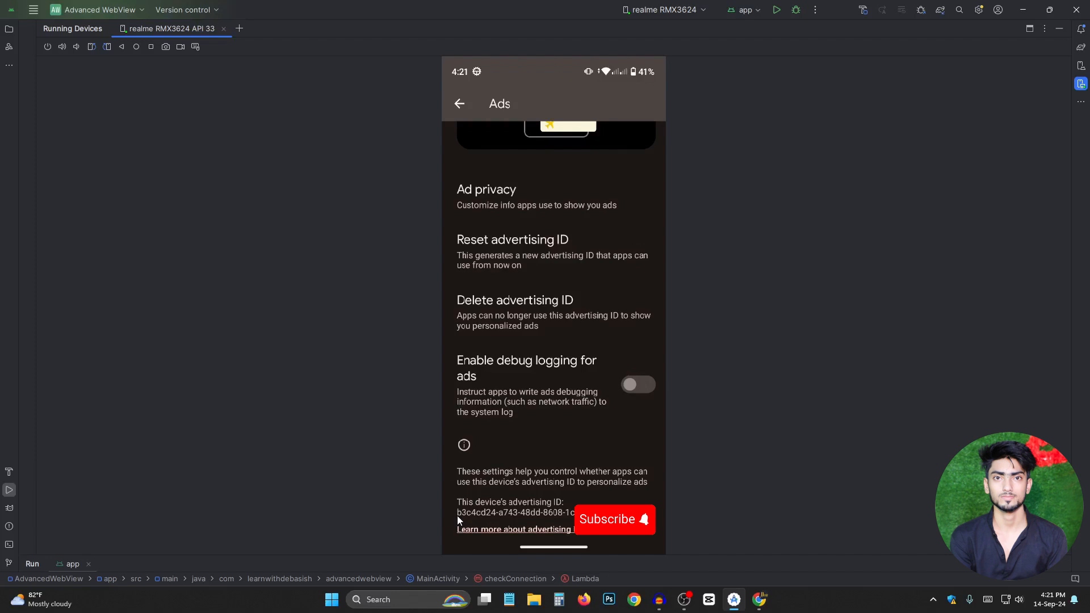
Take a screen snip of the device's advertising ID lines and open it in Snipping Tool
key(super+shift+s)
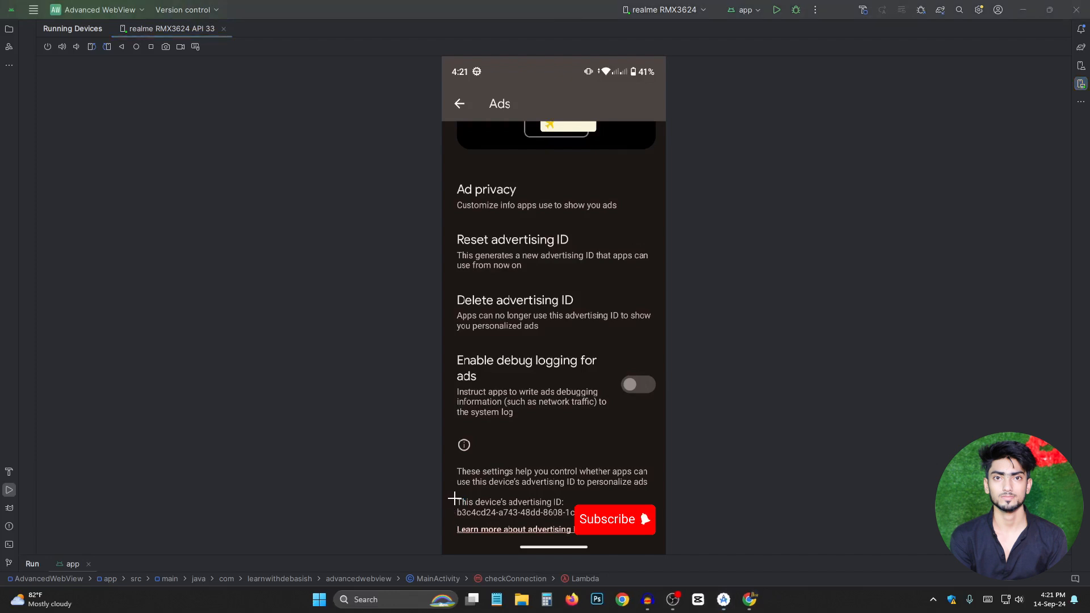
drag(451, 490, 635, 523)
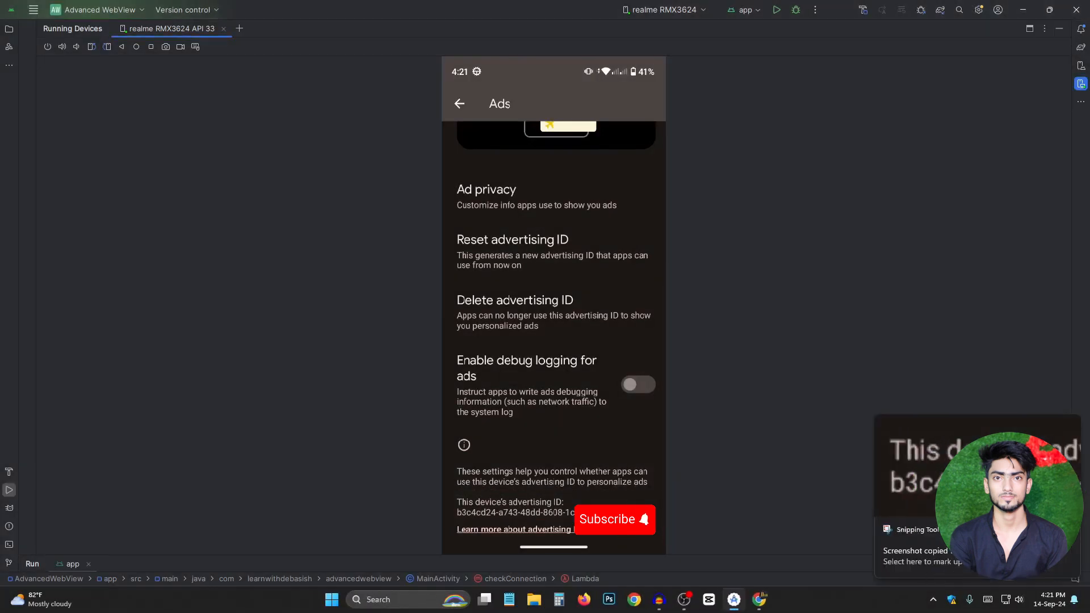
click(978, 505)
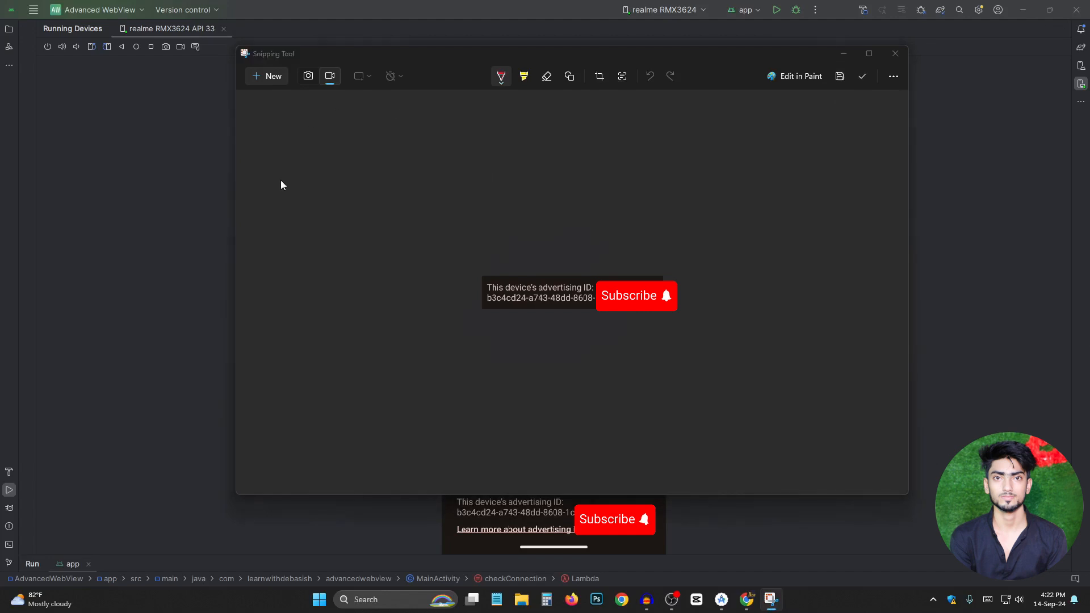
Save the snip as a PNG named "device id" in the Downloads folder and close Snipping Tool
key(ctrl+s)
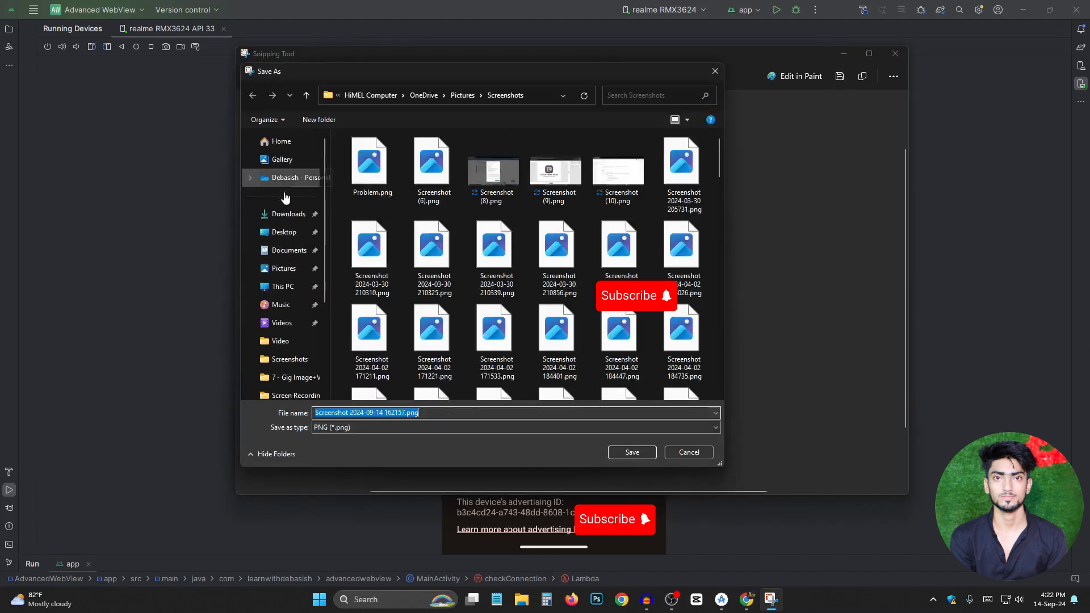
click(287, 214)
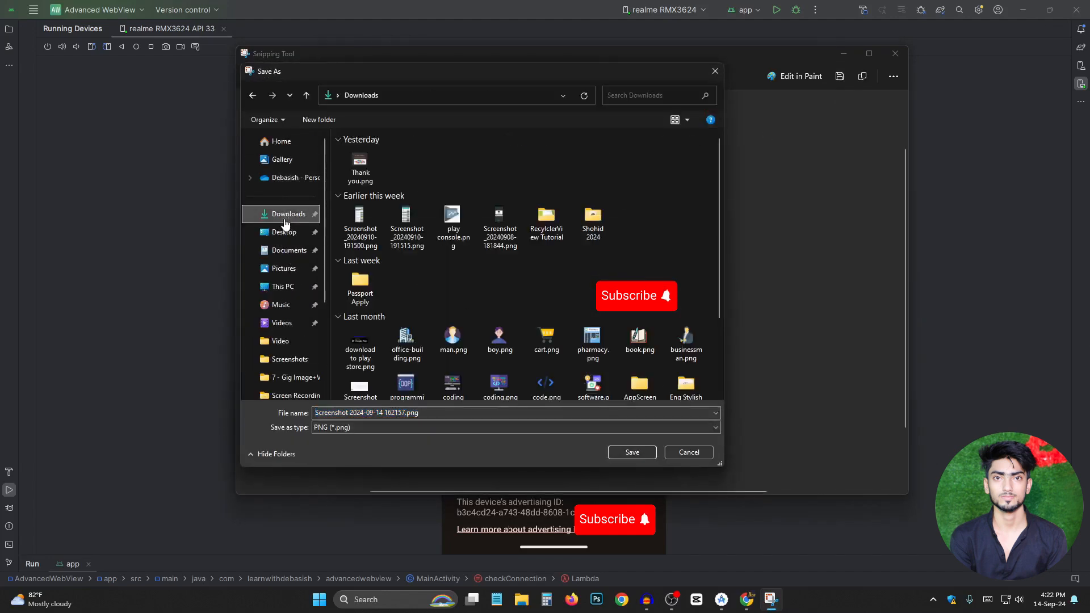
click(380, 413)
text(devic)
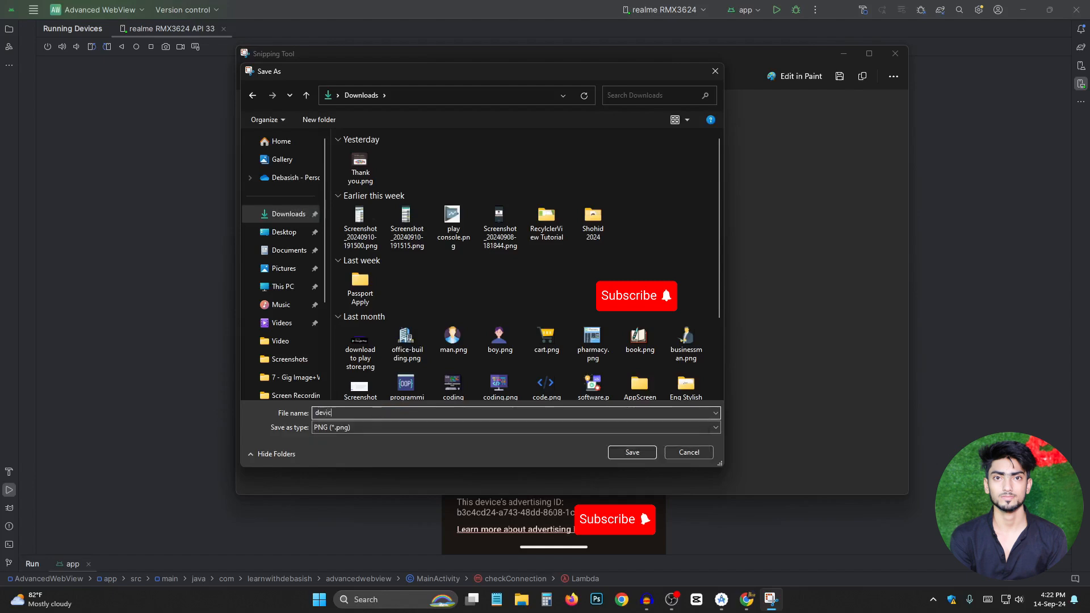
text(e id)
key(Return)
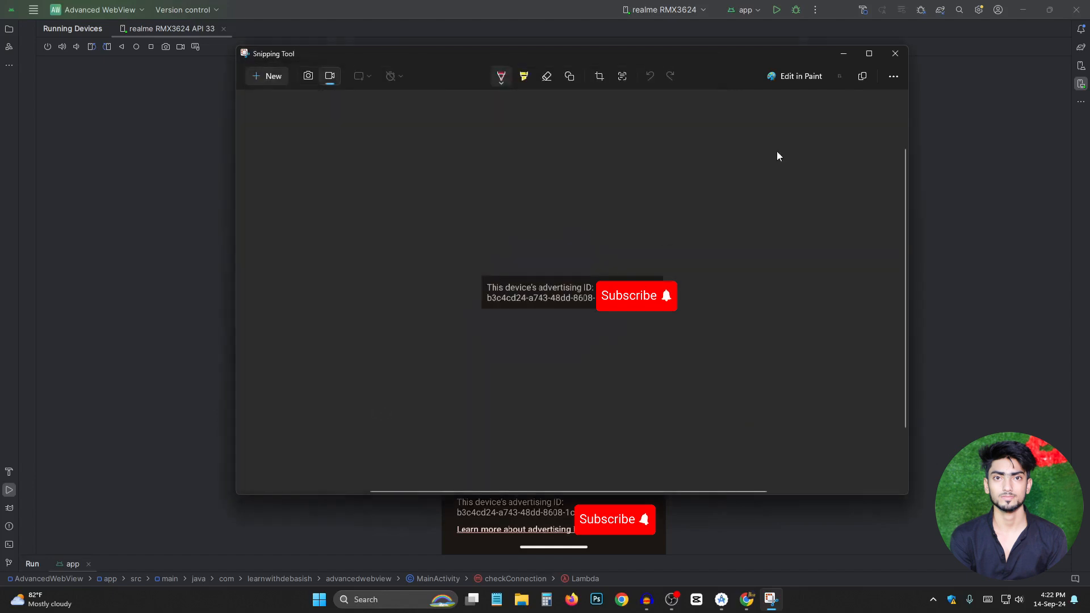
click(895, 53)
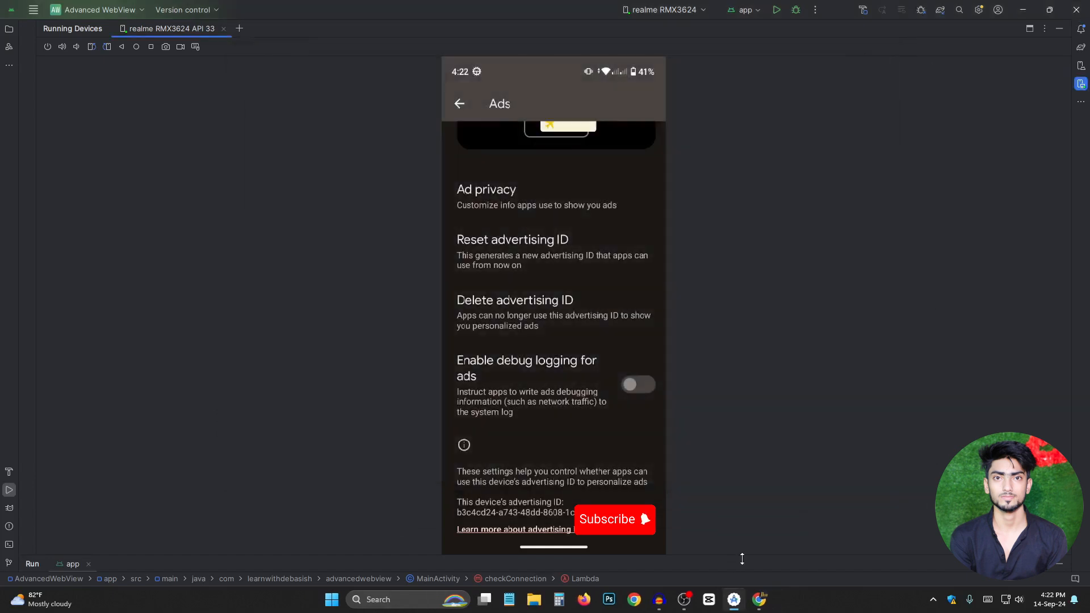
Switch to Chrome and upload the saved advertising ID snip from Downloads to a Google image search in a new tab
click(760, 600)
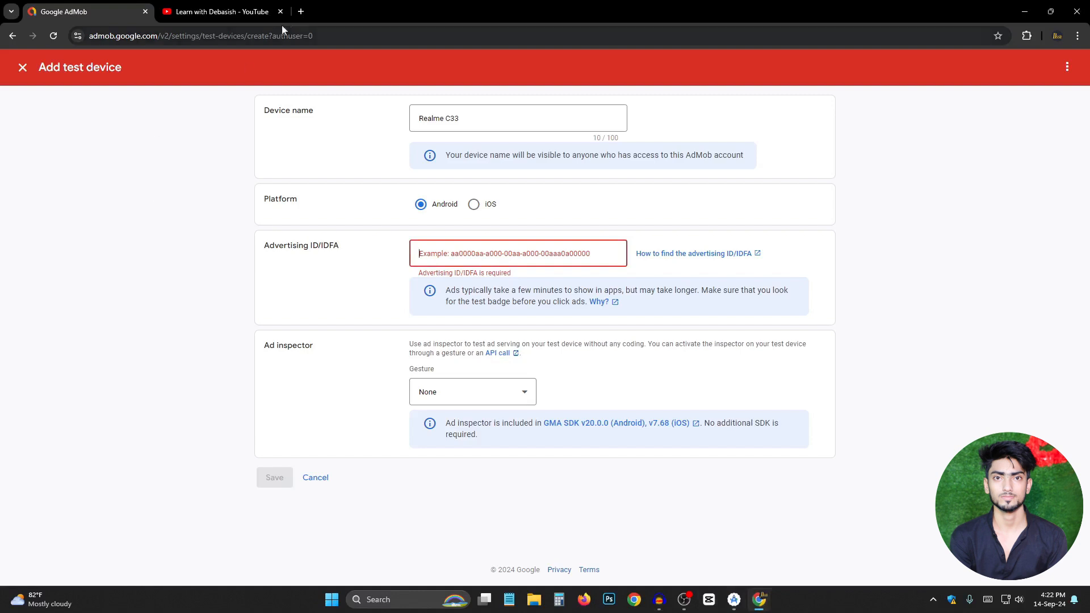
click(300, 12)
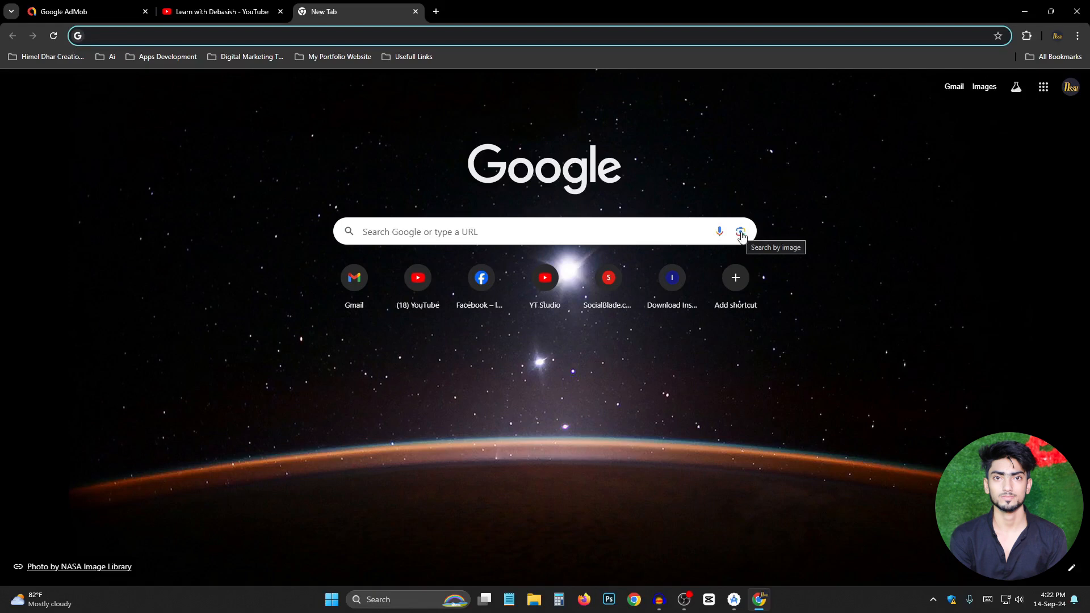
click(741, 233)
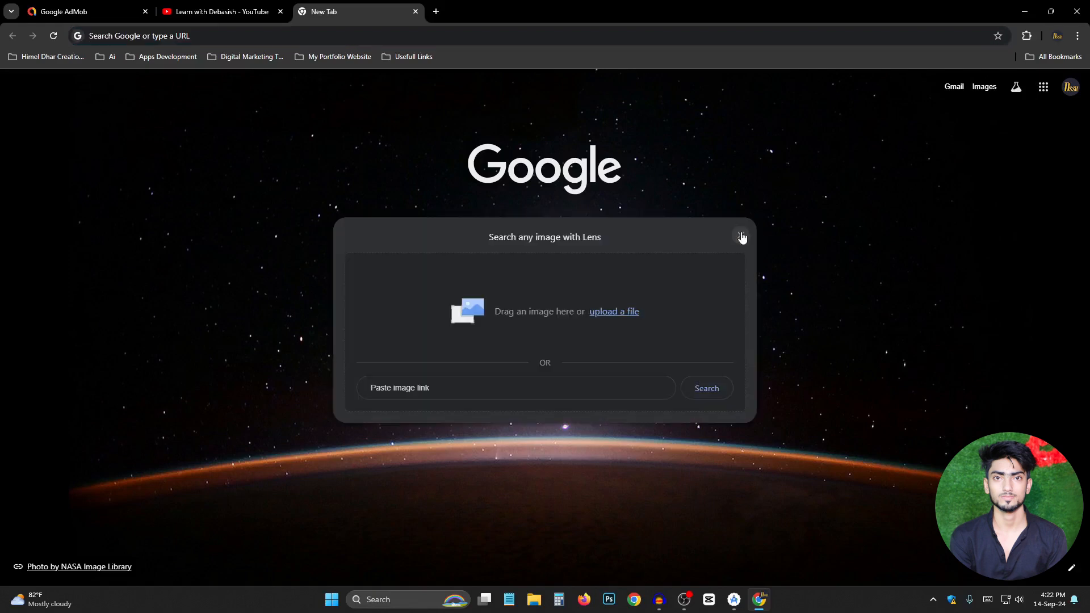
click(624, 312)
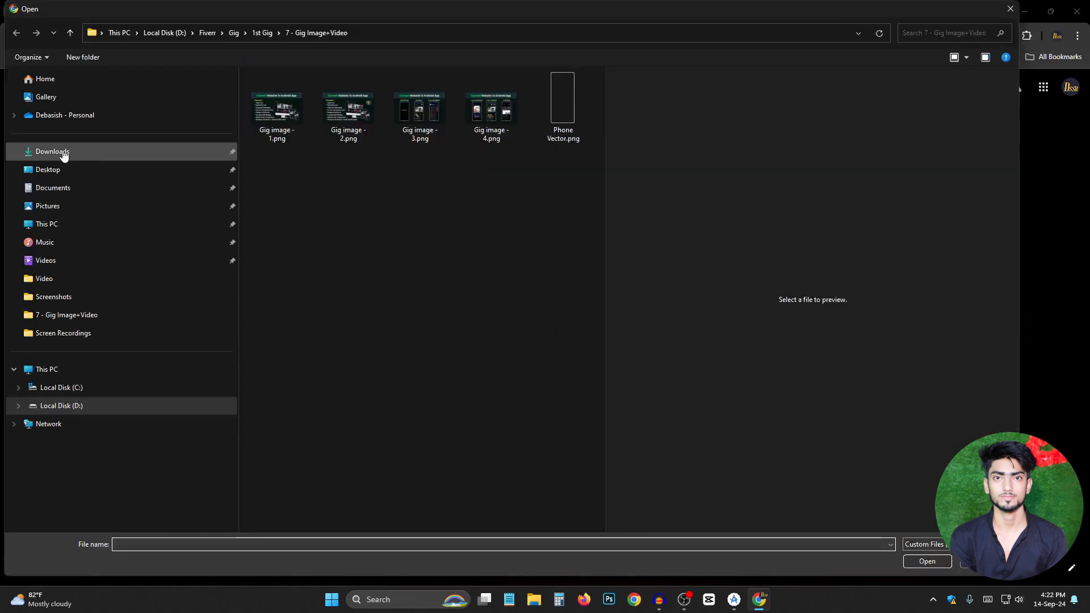
click(51, 152)
double_click(268, 110)
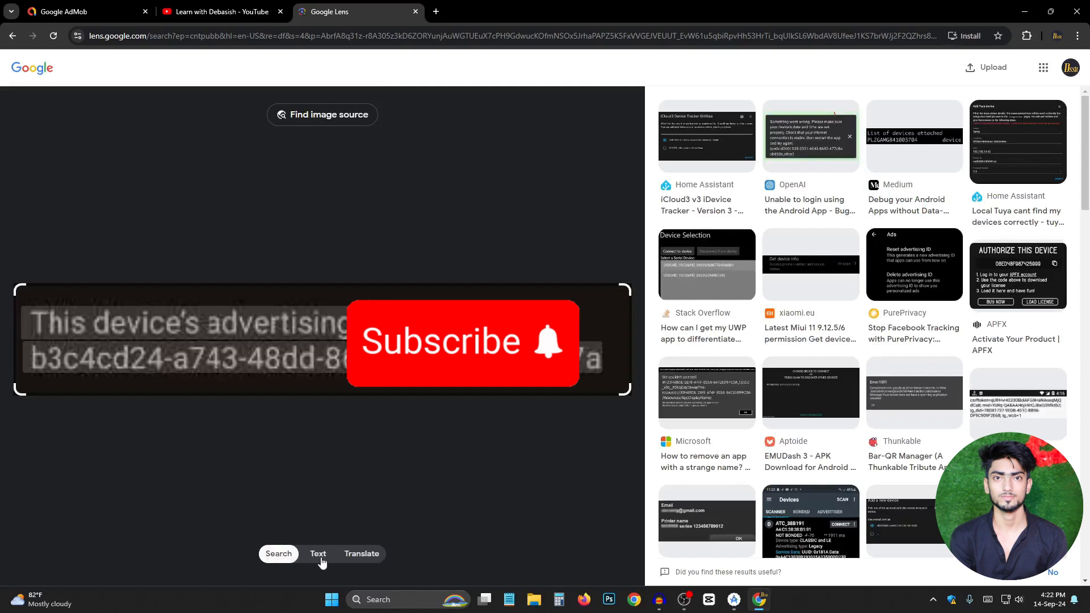
Extract the advertising ID line as text from the uploaded image and copy it
click(319, 554)
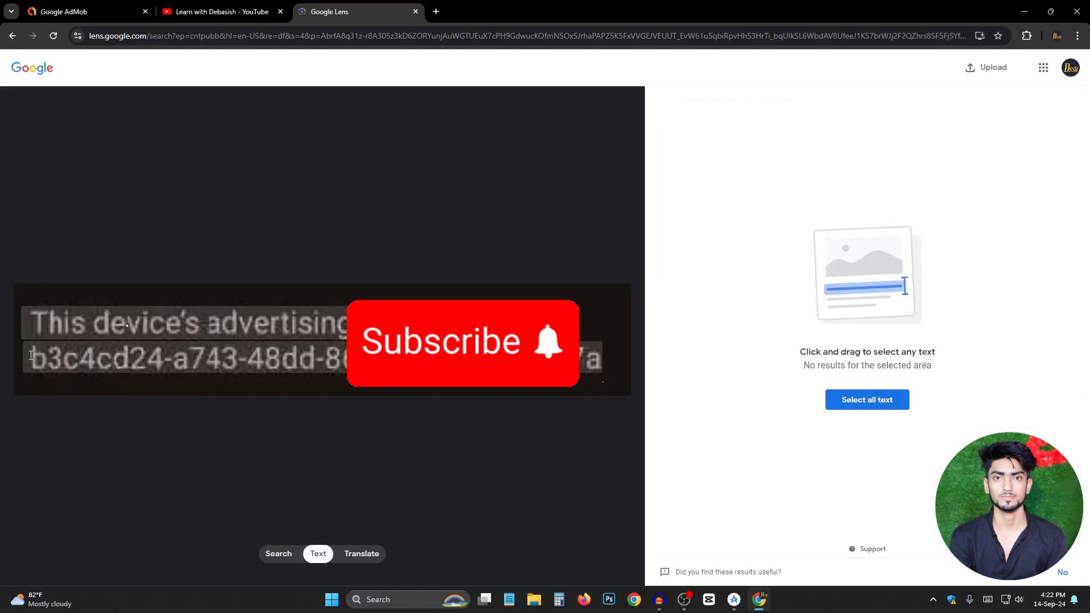
drag(32, 355, 599, 357)
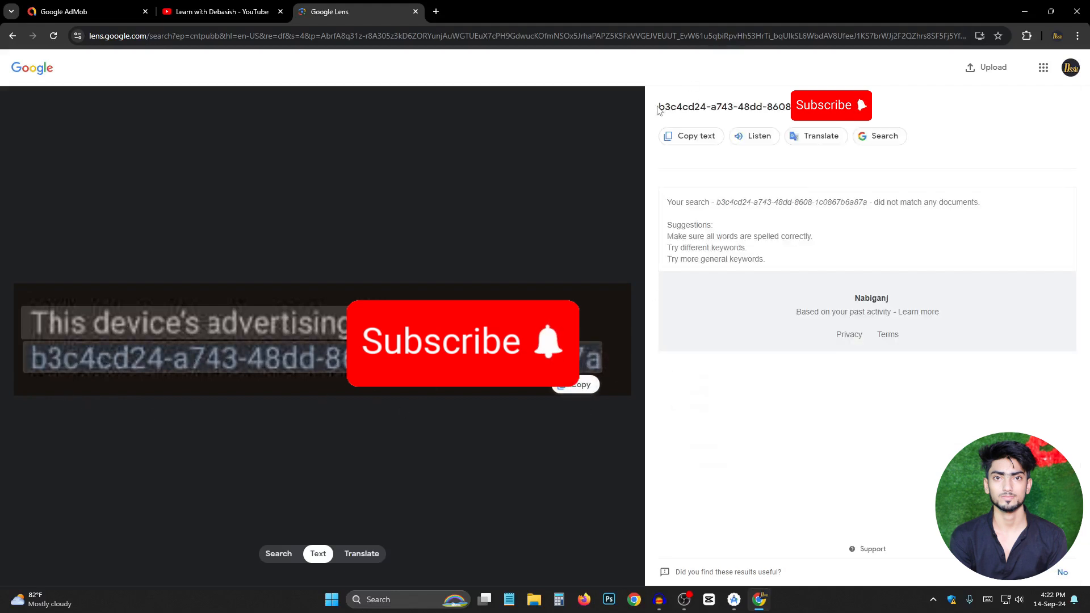
drag(659, 110, 882, 111)
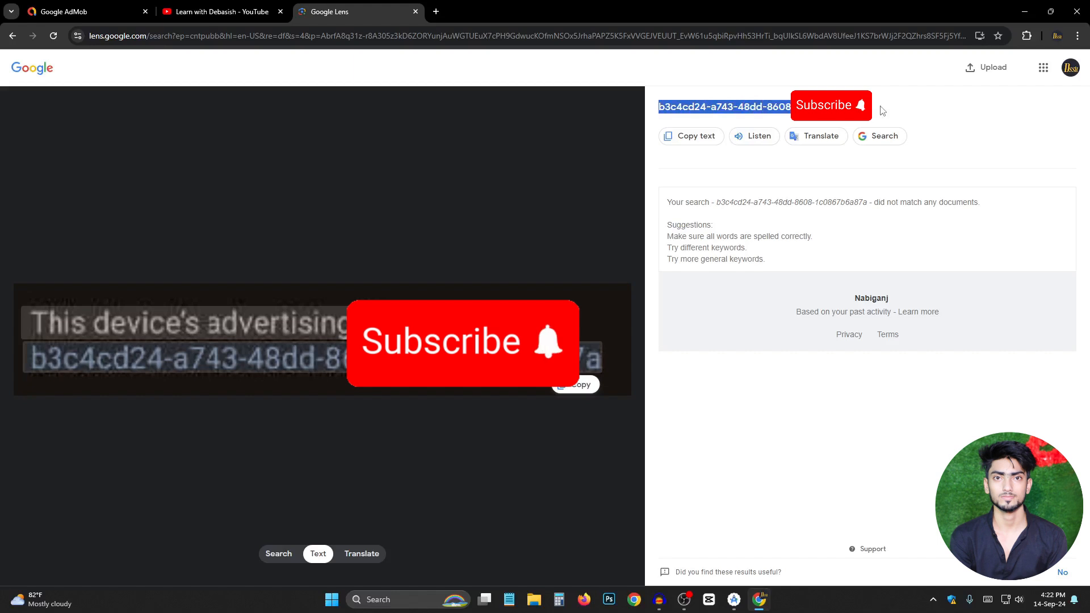
click(862, 106)
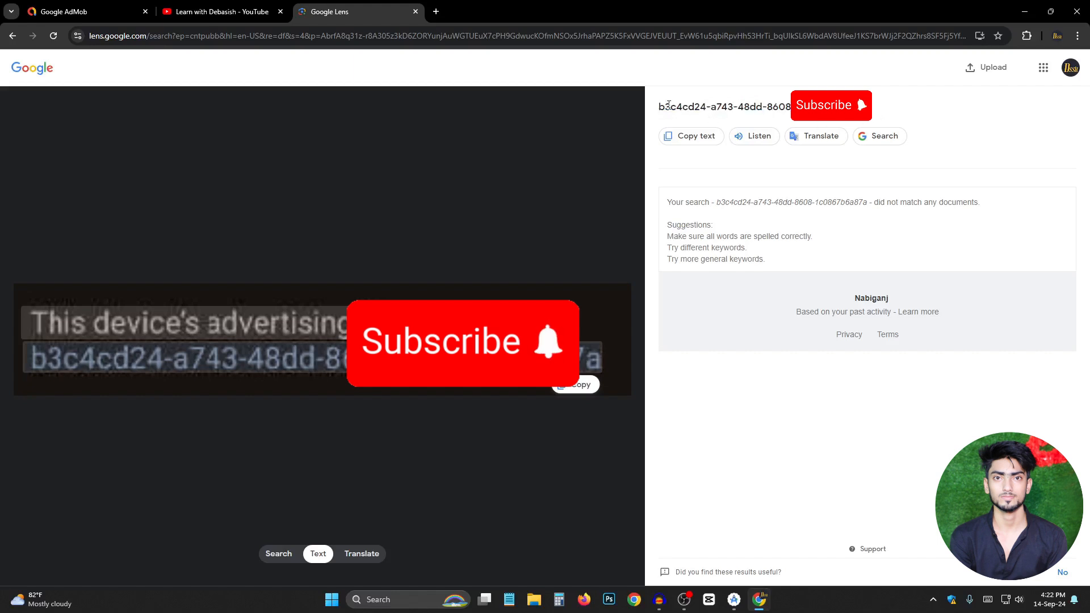
drag(669, 106, 883, 109)
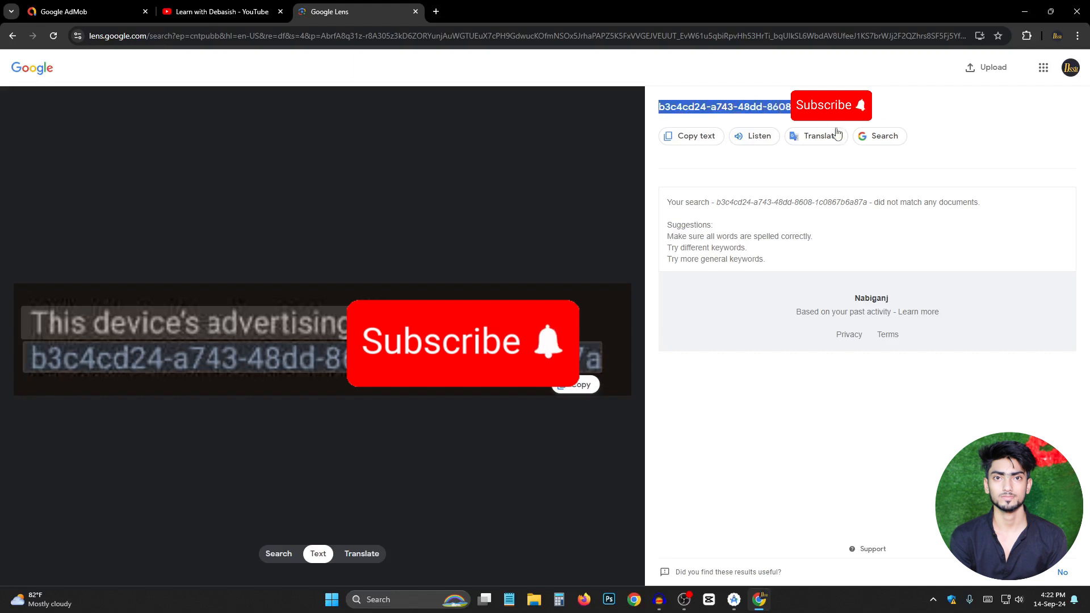
click(689, 140)
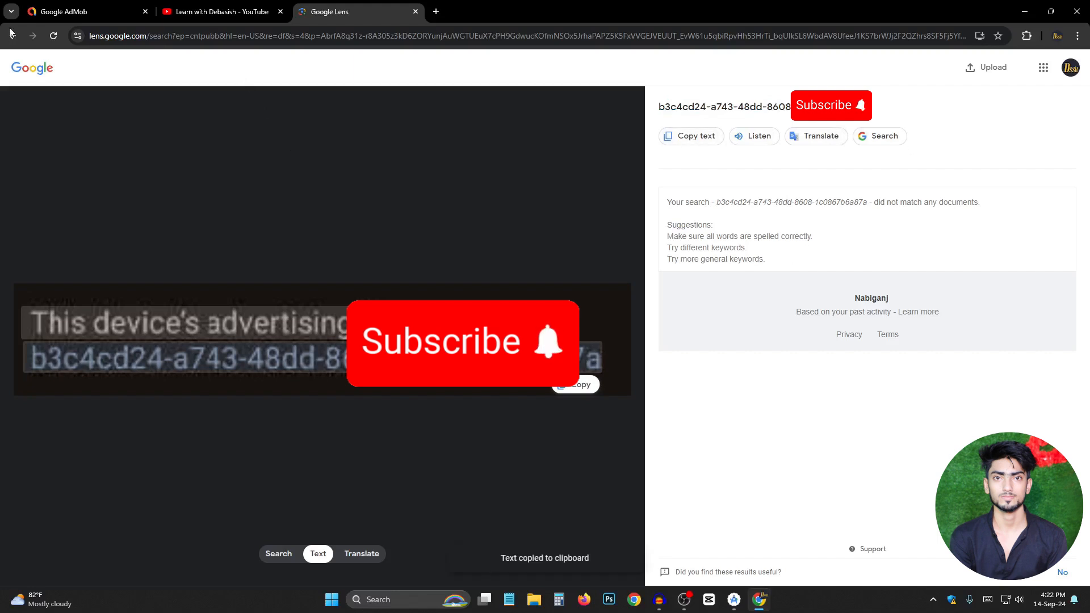
Return to the AdMob test device form and paste the copied ID as the advertising ID
click(86, 11)
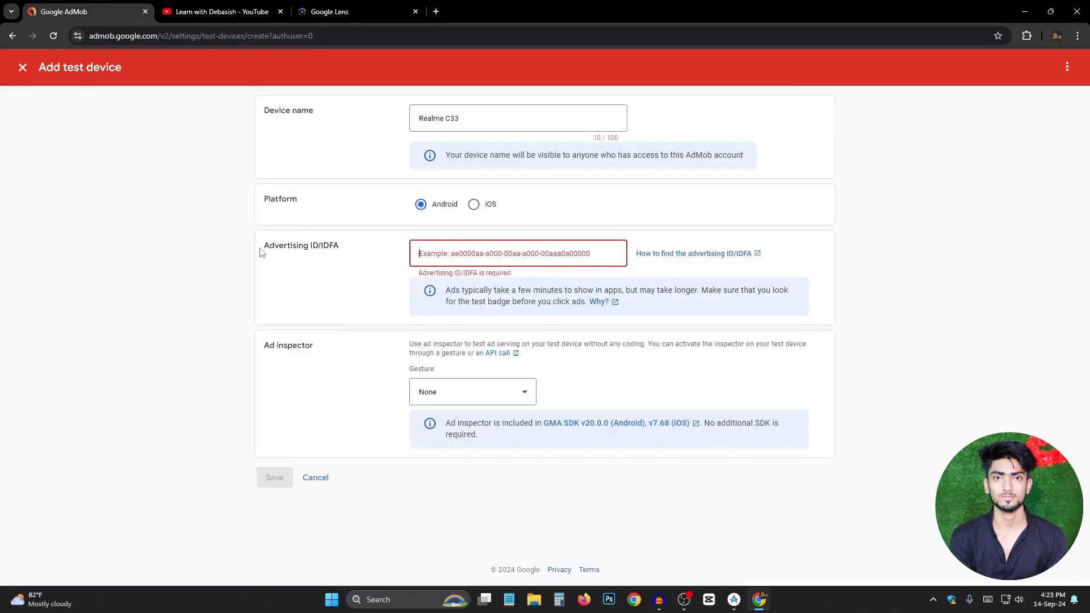
right_click(461, 253)
click(493, 362)
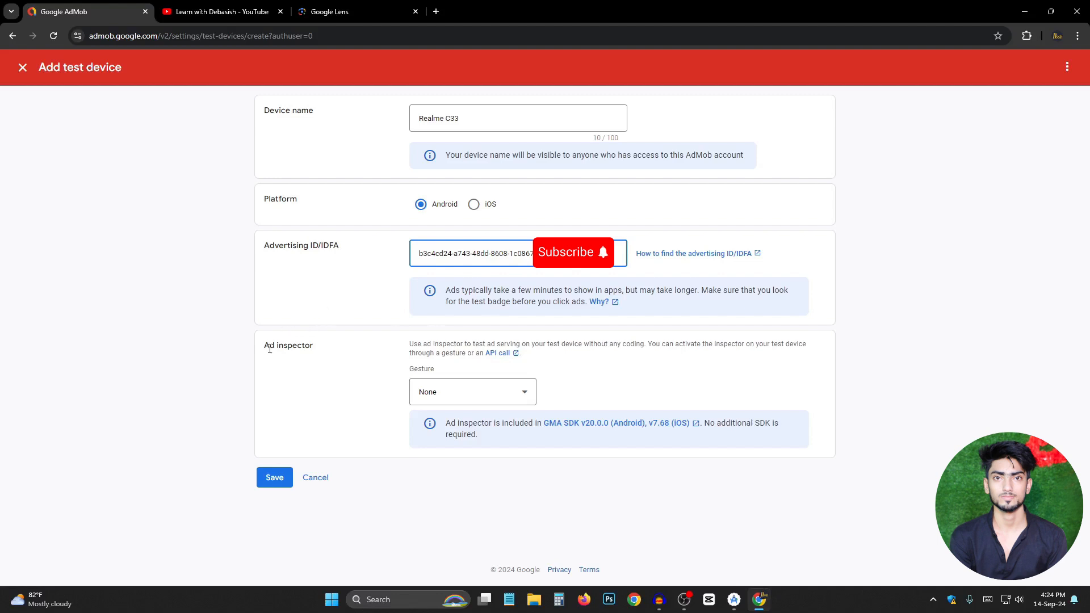
Keep the ad inspector gesture at None and save the test device
click(479, 395)
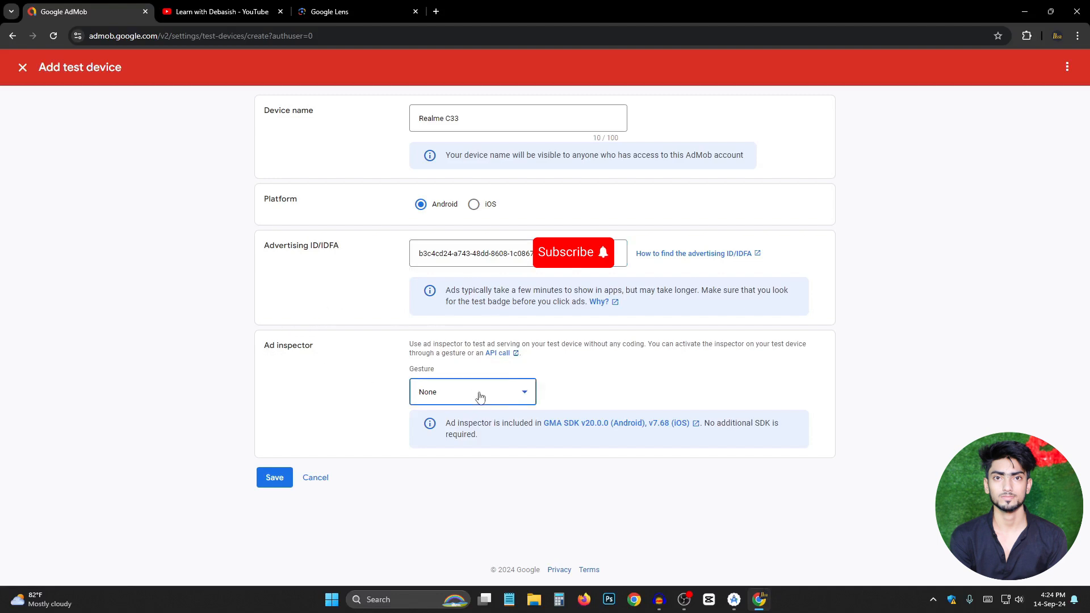
click(438, 404)
click(273, 479)
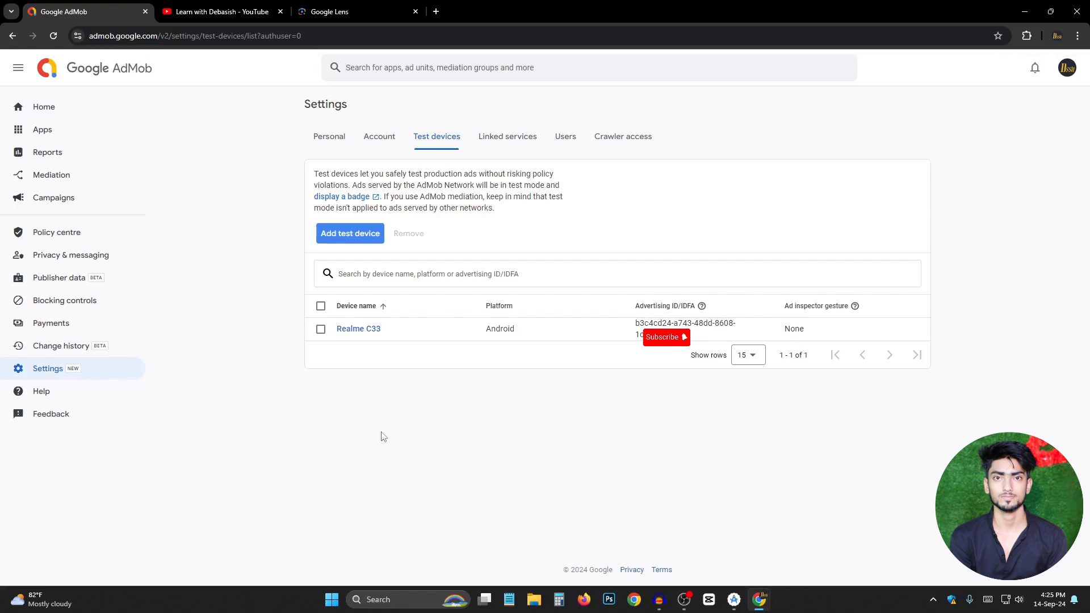
Switch to the already open YouTube channel page
click(227, 13)
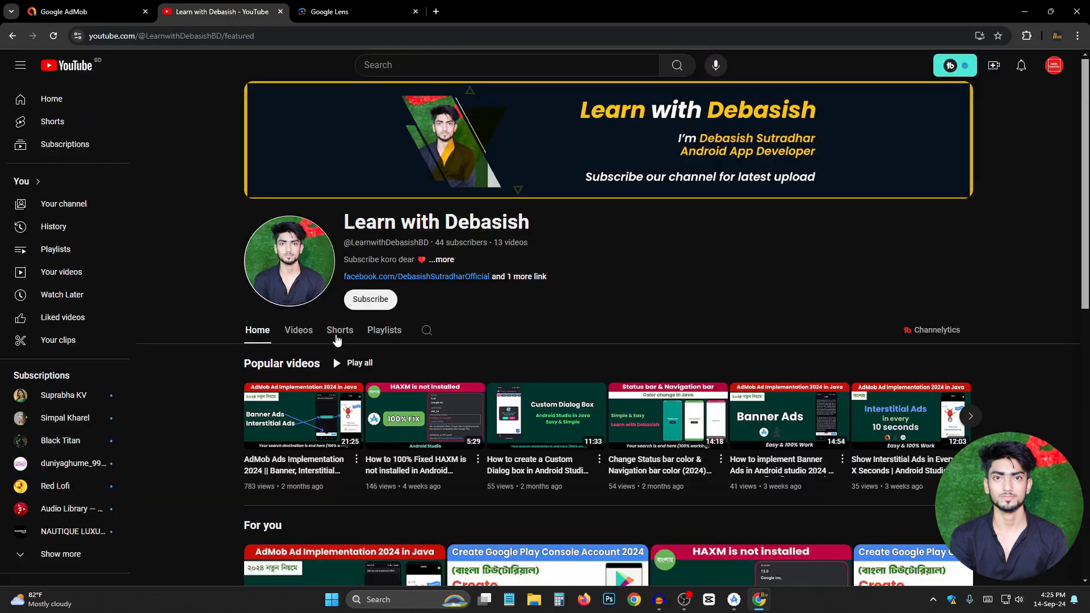